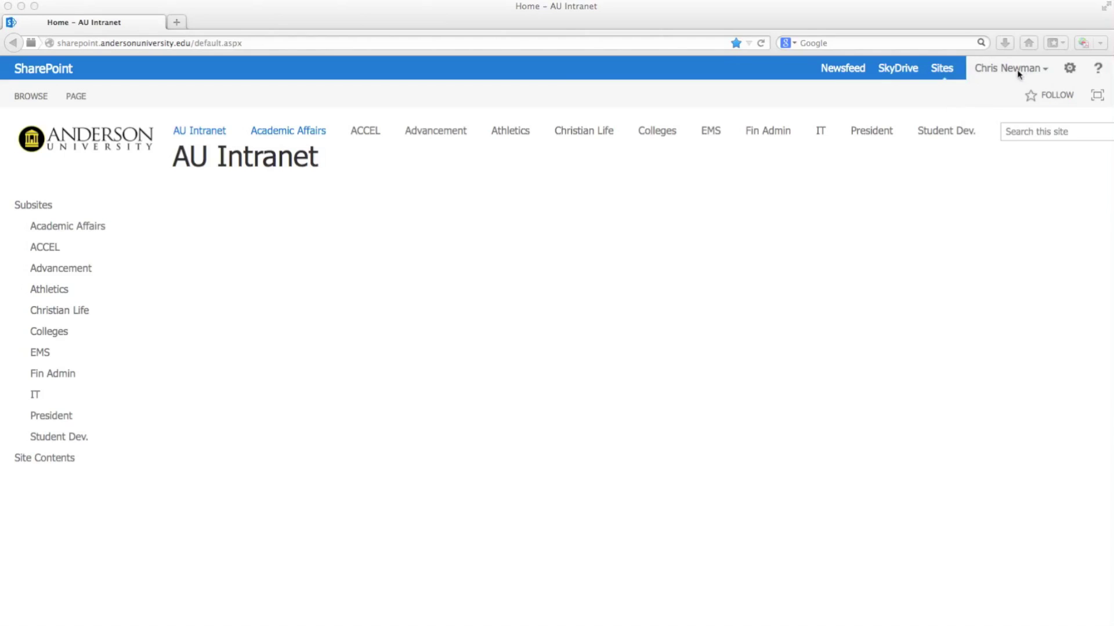
Step: Go to the IT subsite and into Information Technology (Private) to list its Documents library
click(34, 396)
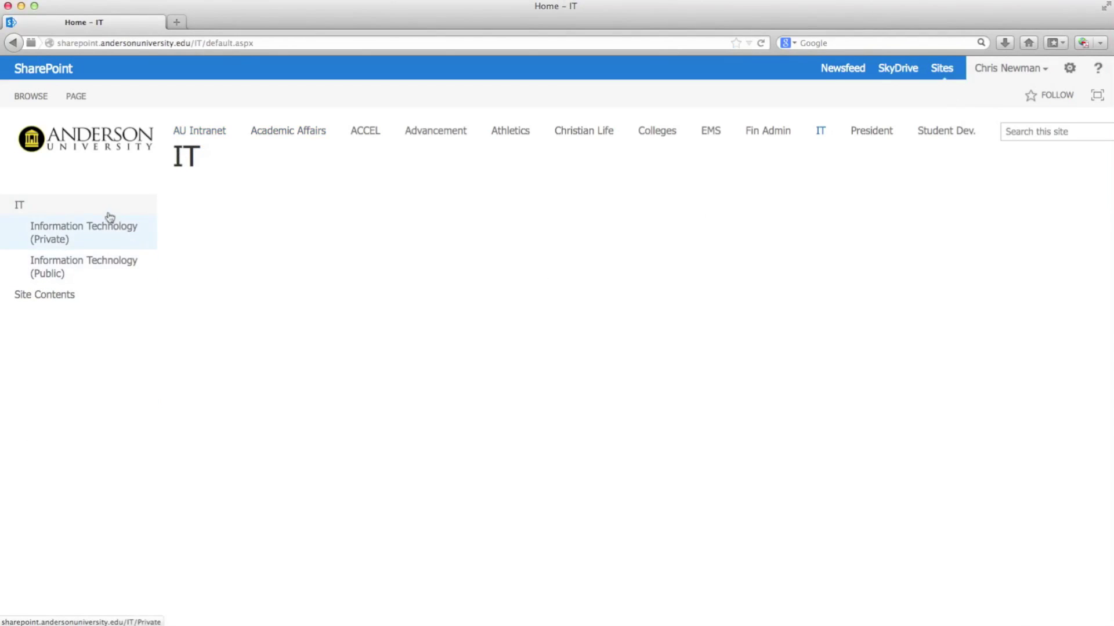
click(78, 228)
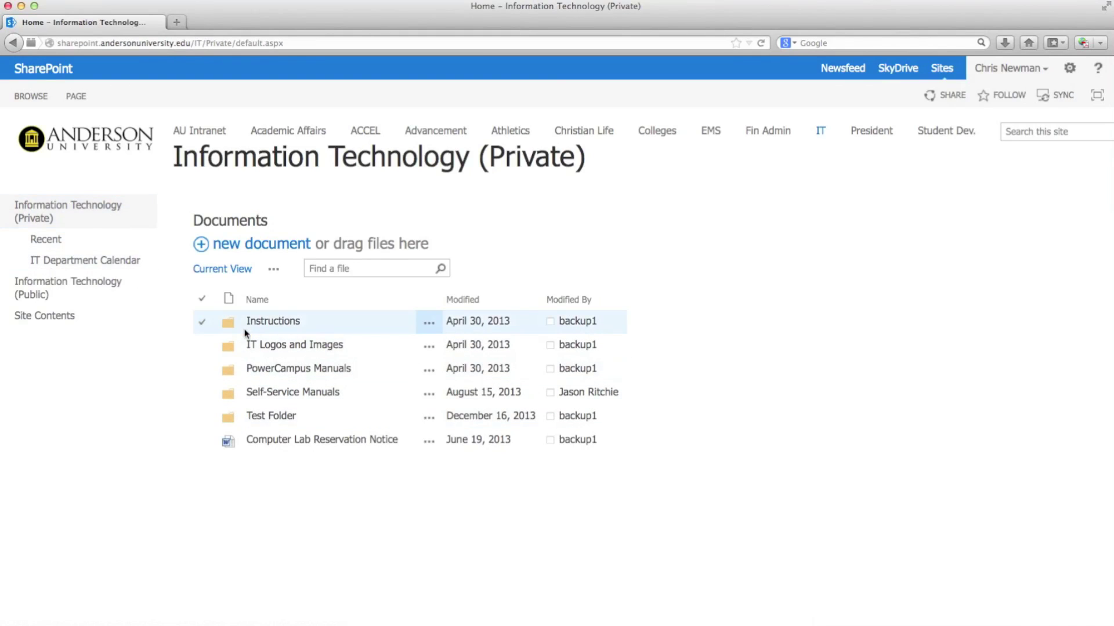
click(274, 270)
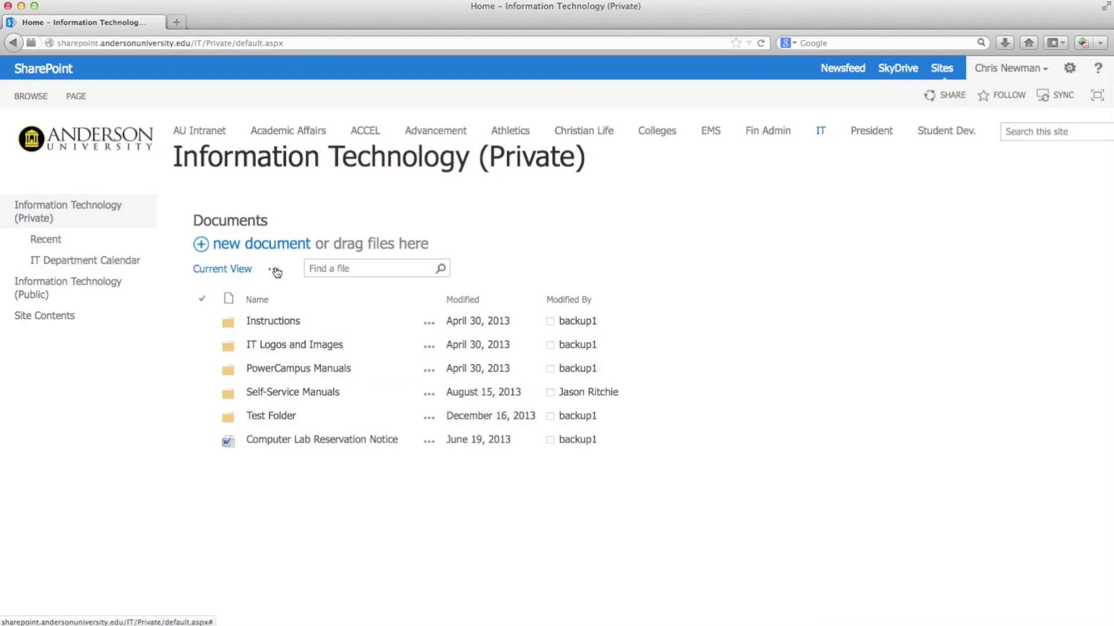
Step: Switch the Documents library to the All Documents view with the FILES ribbon shown
click(301, 290)
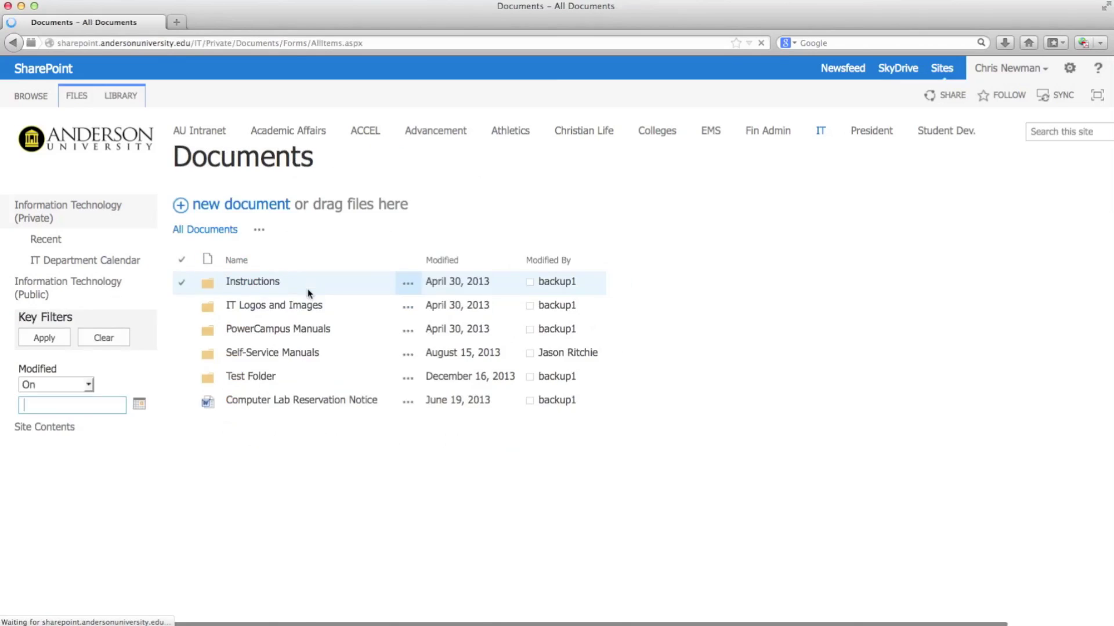
click(77, 97)
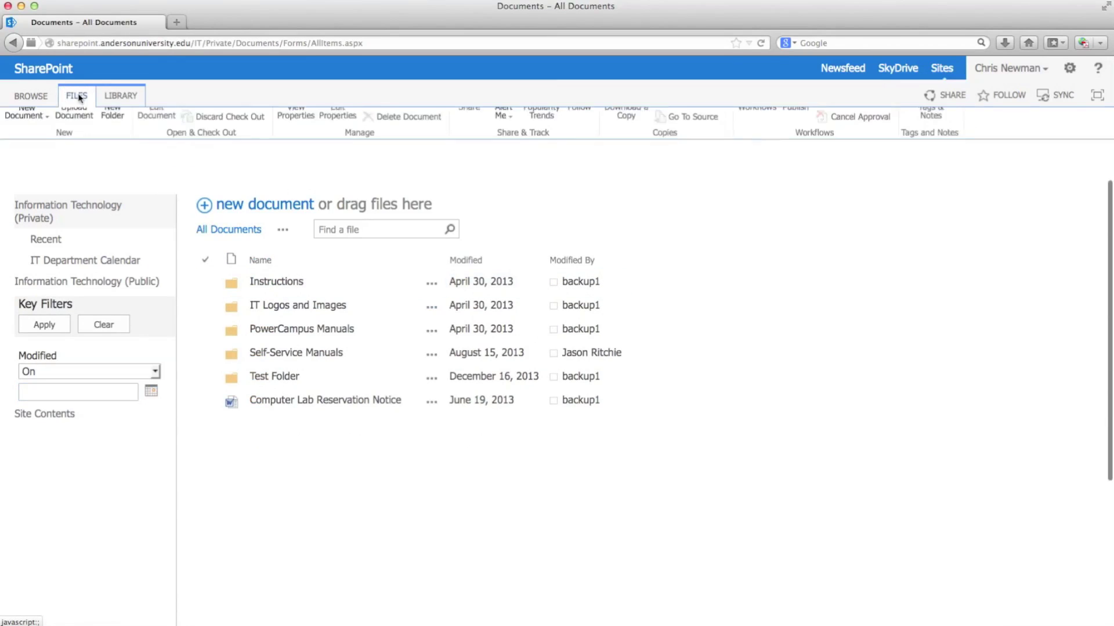
Step: Add a new test folder to the Documents library, entering its name and saving it
click(113, 153)
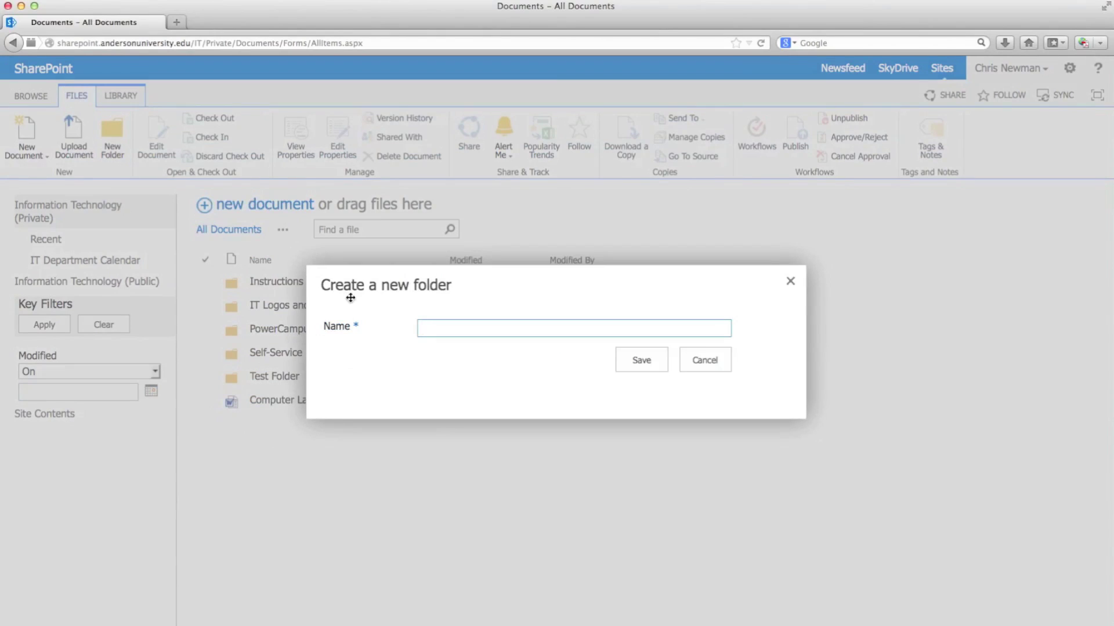
text(Jacob Q Test)
click(644, 361)
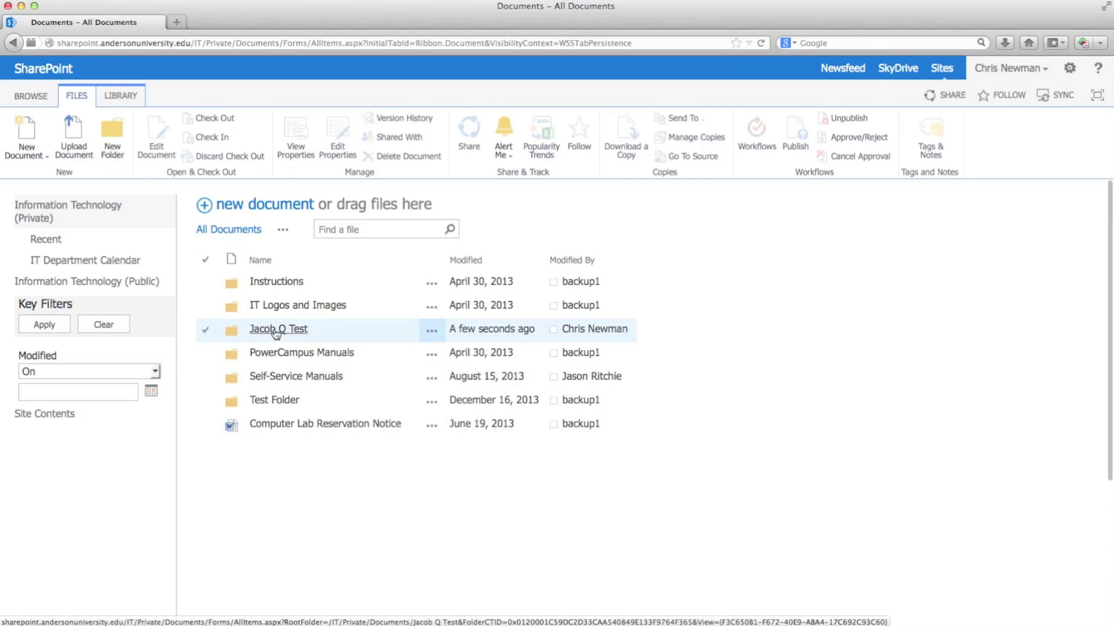
Step: Reach the test folder's advanced permissions page through its Shared With settings
click(432, 331)
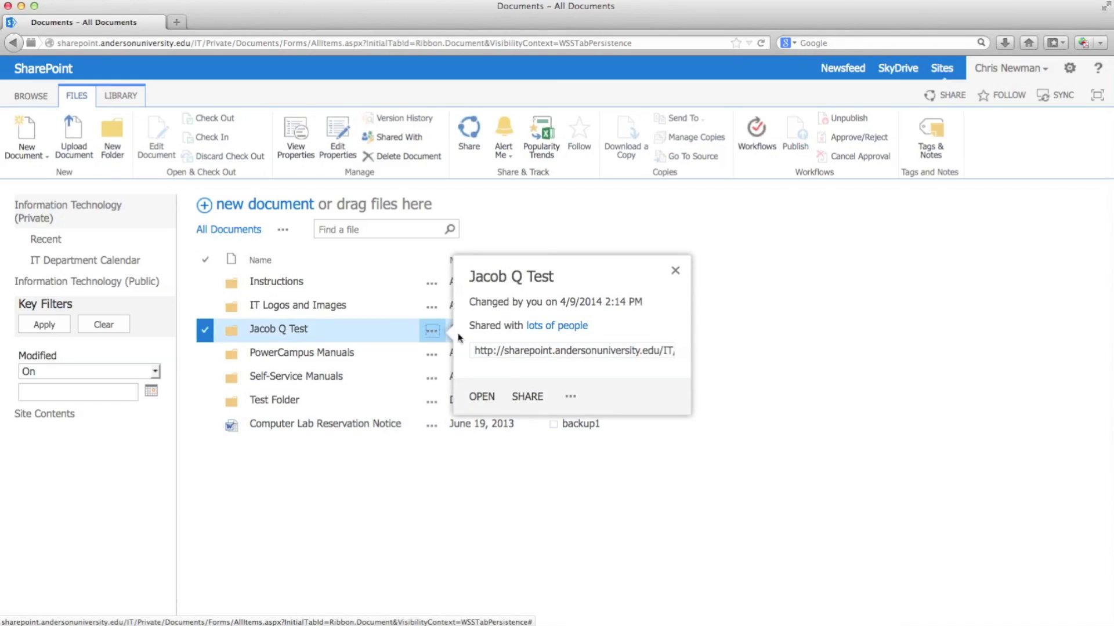
click(571, 400)
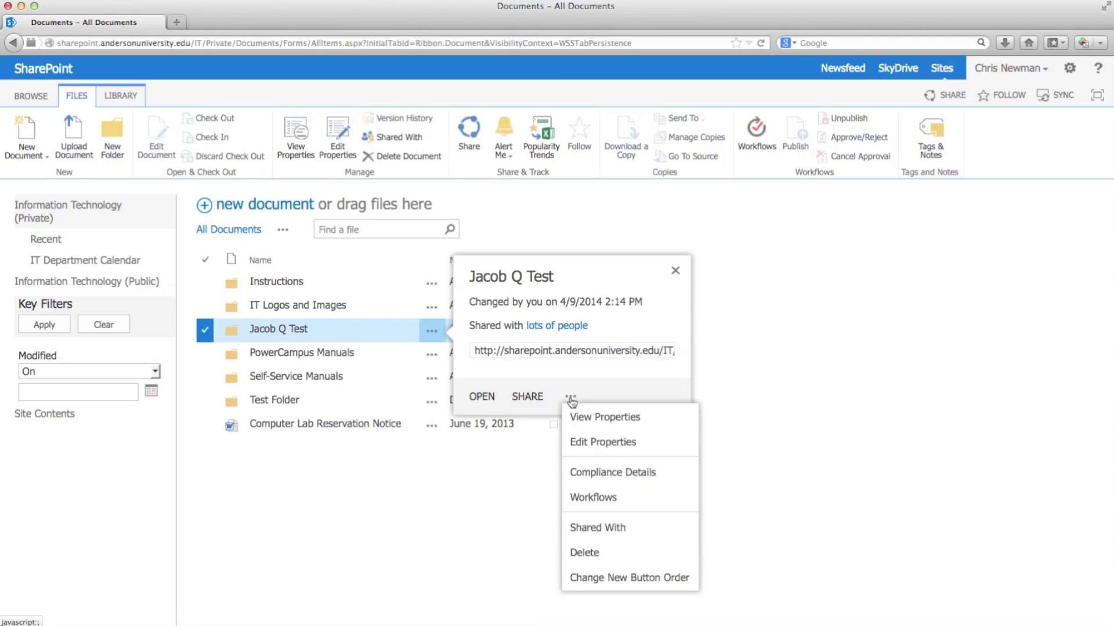
click(602, 530)
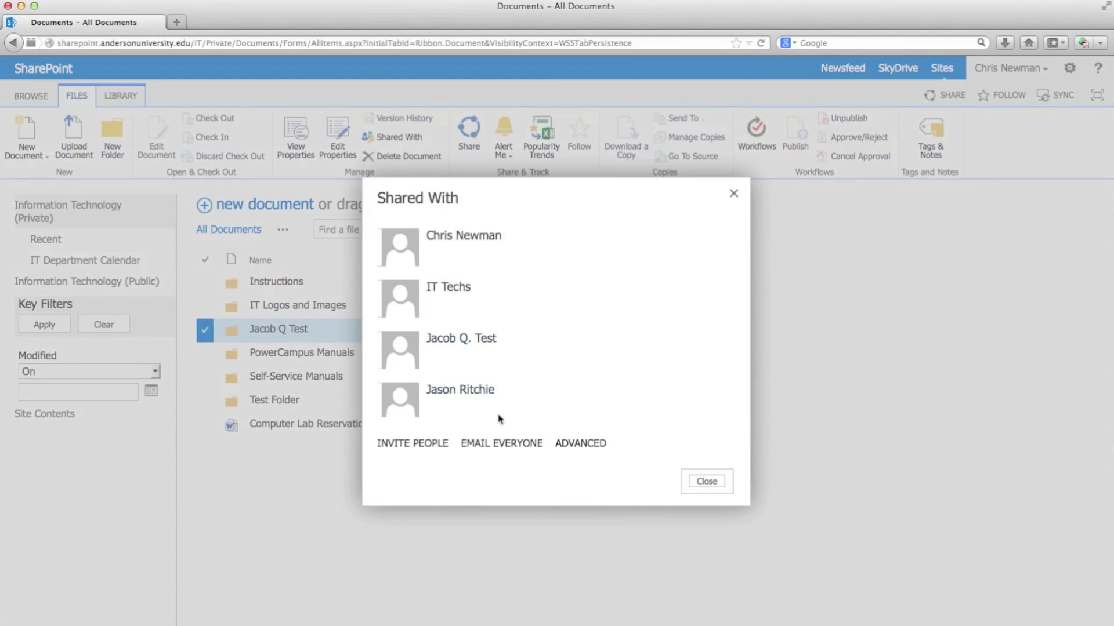
click(589, 451)
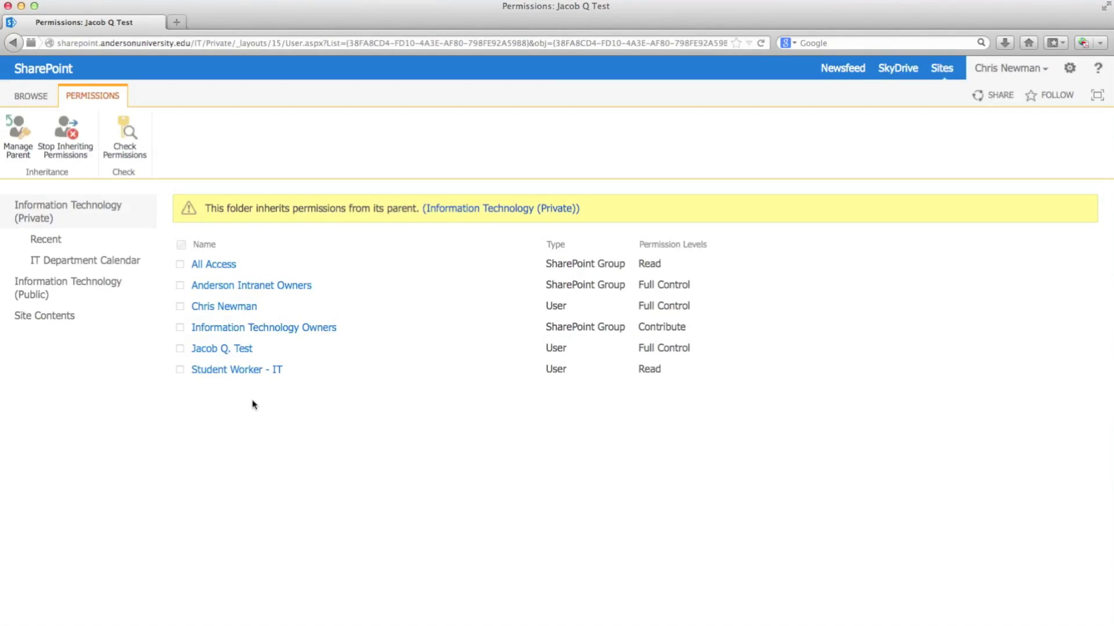
Step: Stop the folder inheriting parent permissions and confirm creating unique permissions
click(71, 158)
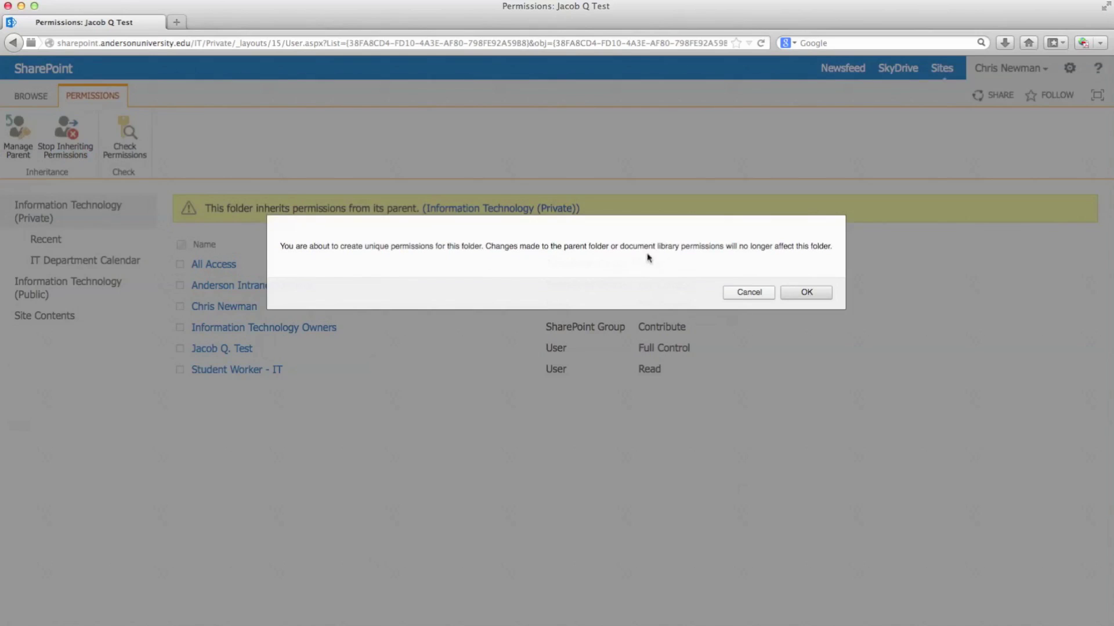
click(811, 293)
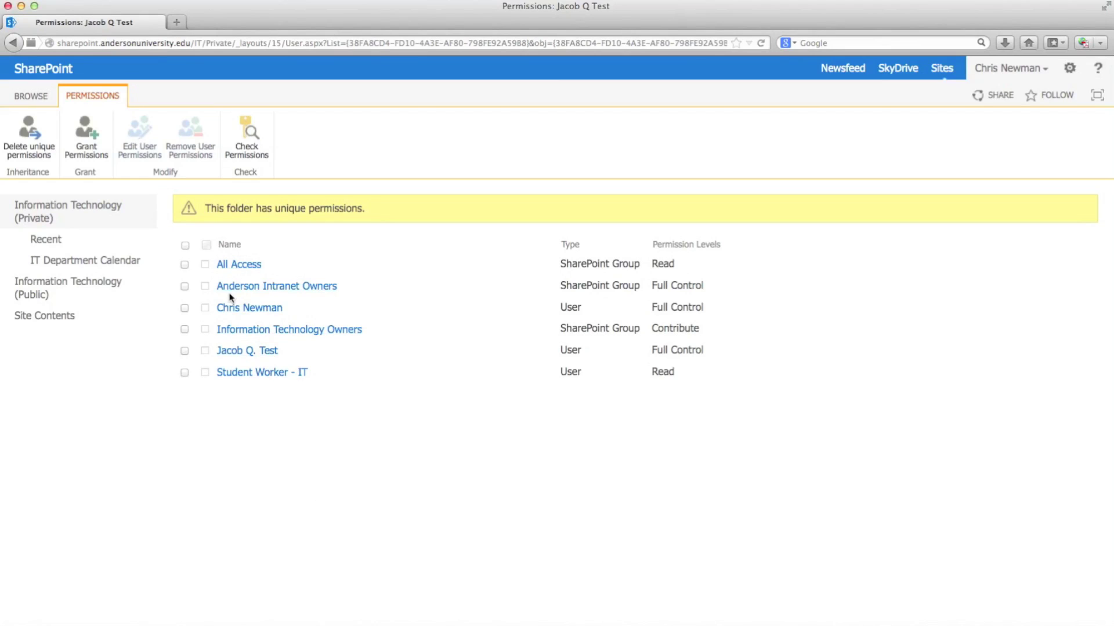
Step: Remove user permissions for Information Technology Owners and Student Worker - IT, confirming the removal
click(184, 330)
click(184, 373)
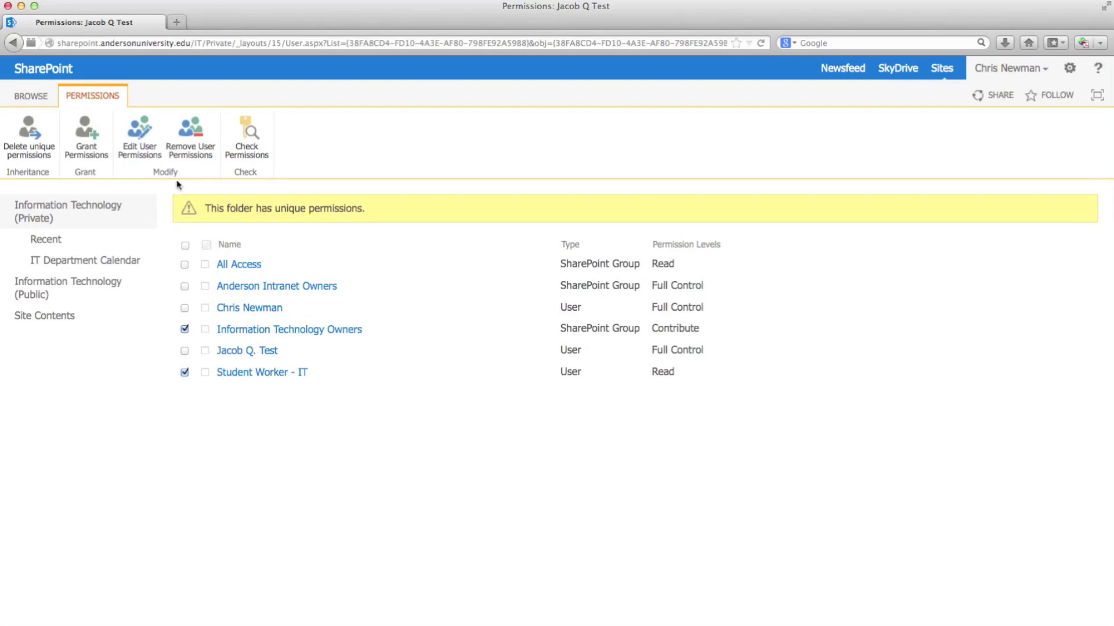
click(187, 154)
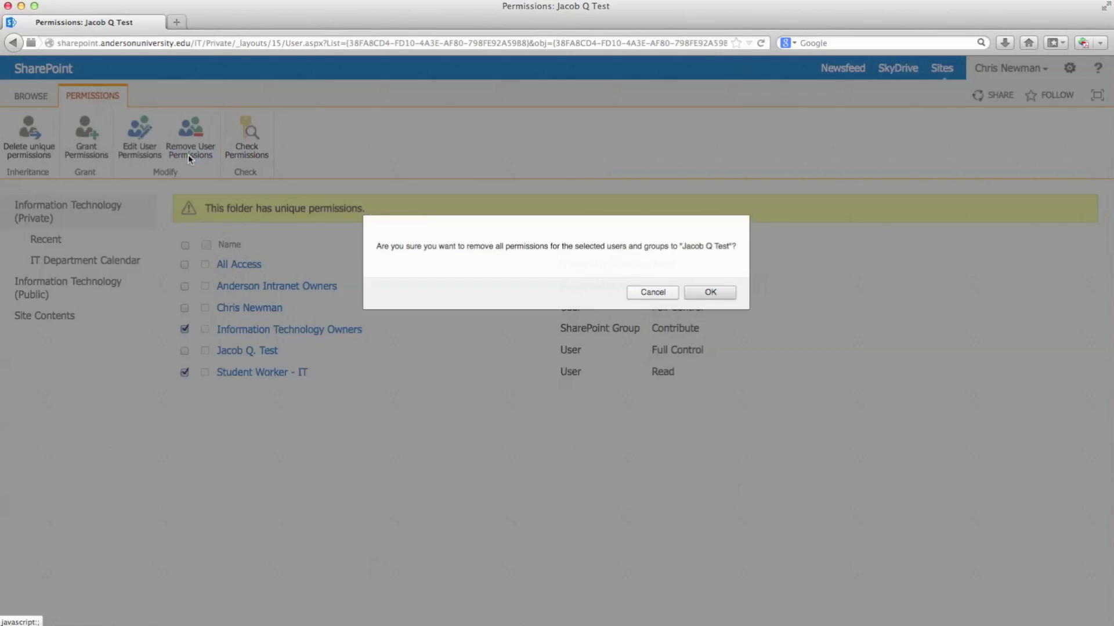
click(710, 293)
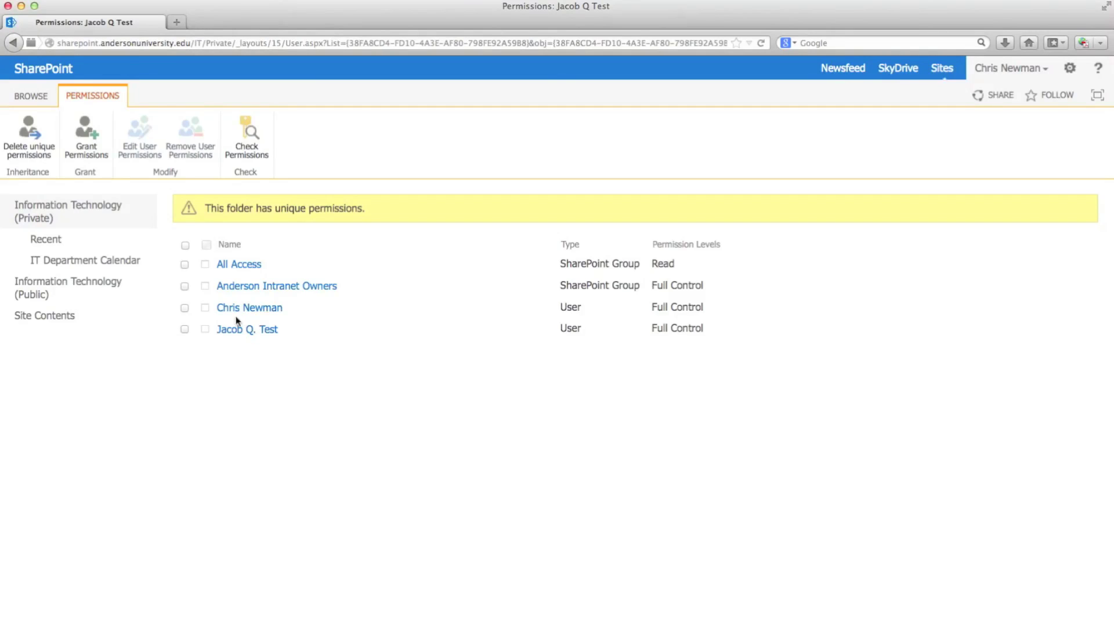
Step: Set the test user's permission level to Edit, clearing Full Control
click(185, 329)
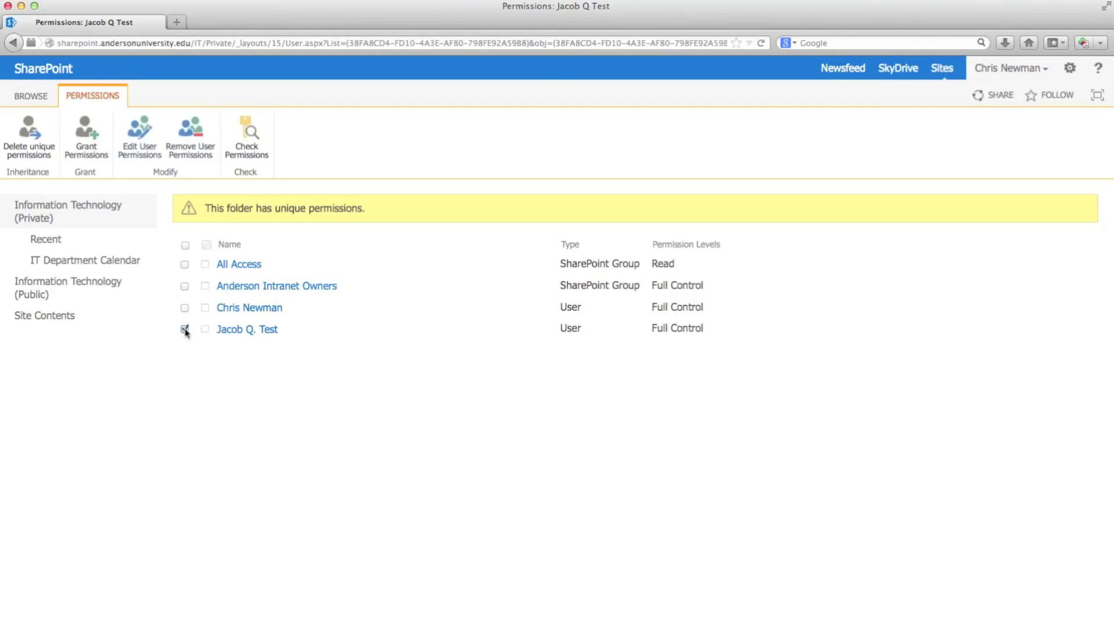
click(143, 150)
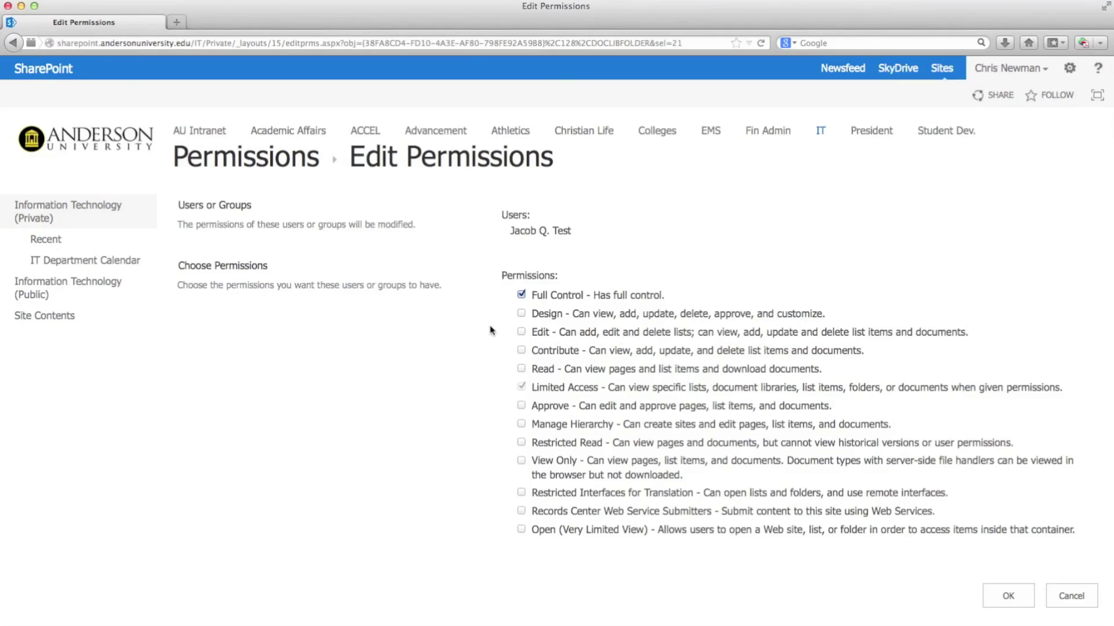
click(522, 333)
click(522, 294)
click(1019, 599)
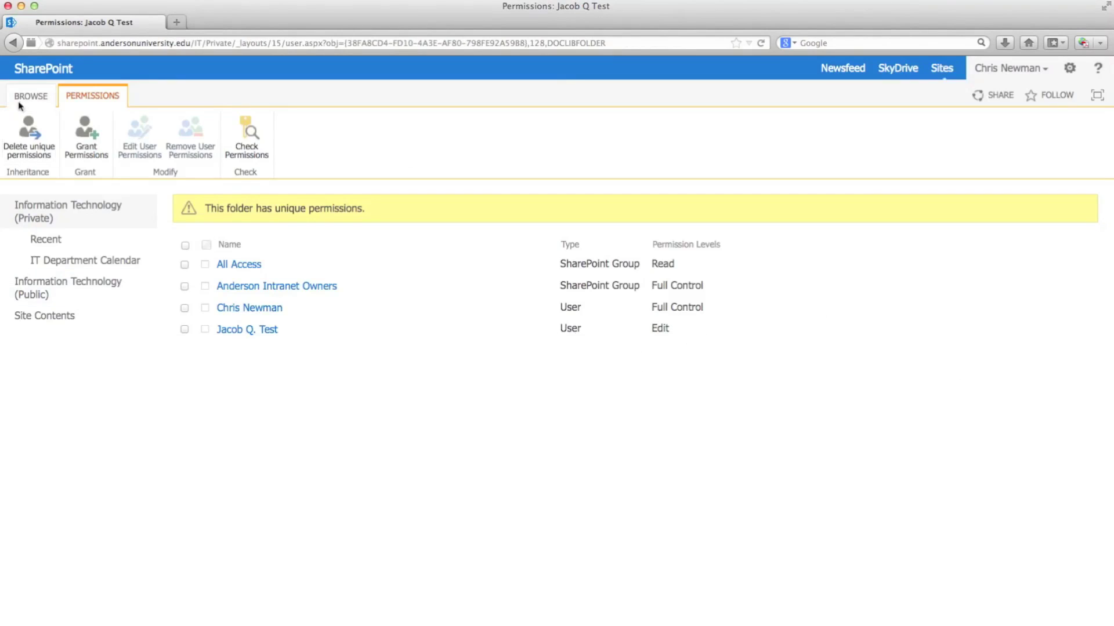
Step: Return to Information Technology (Private) and open the Share dialog for the test folder
click(42, 212)
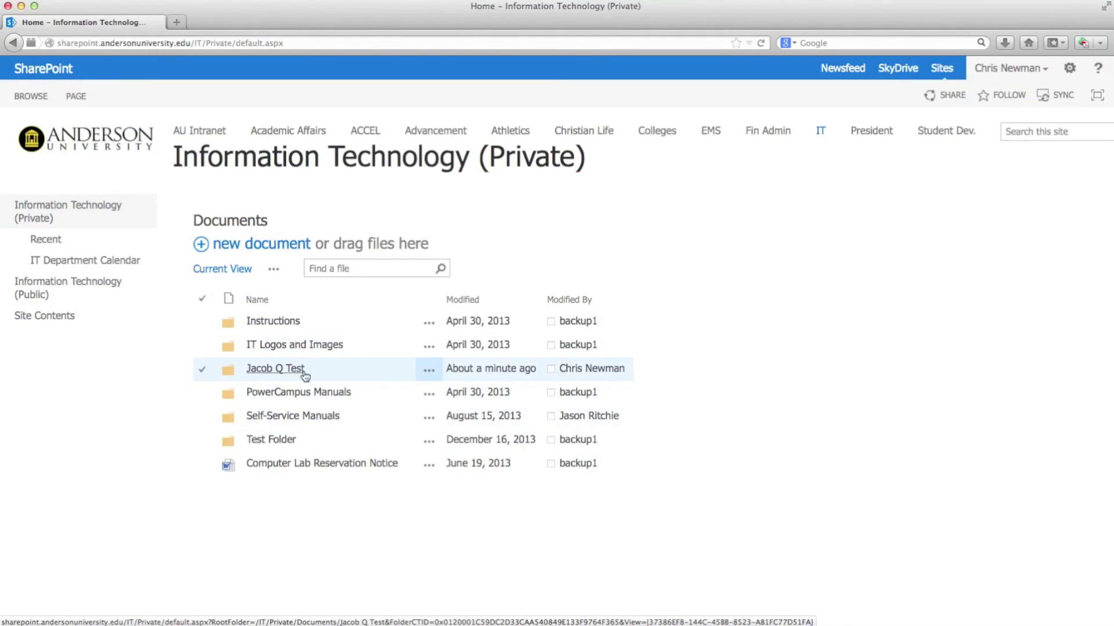
click(432, 372)
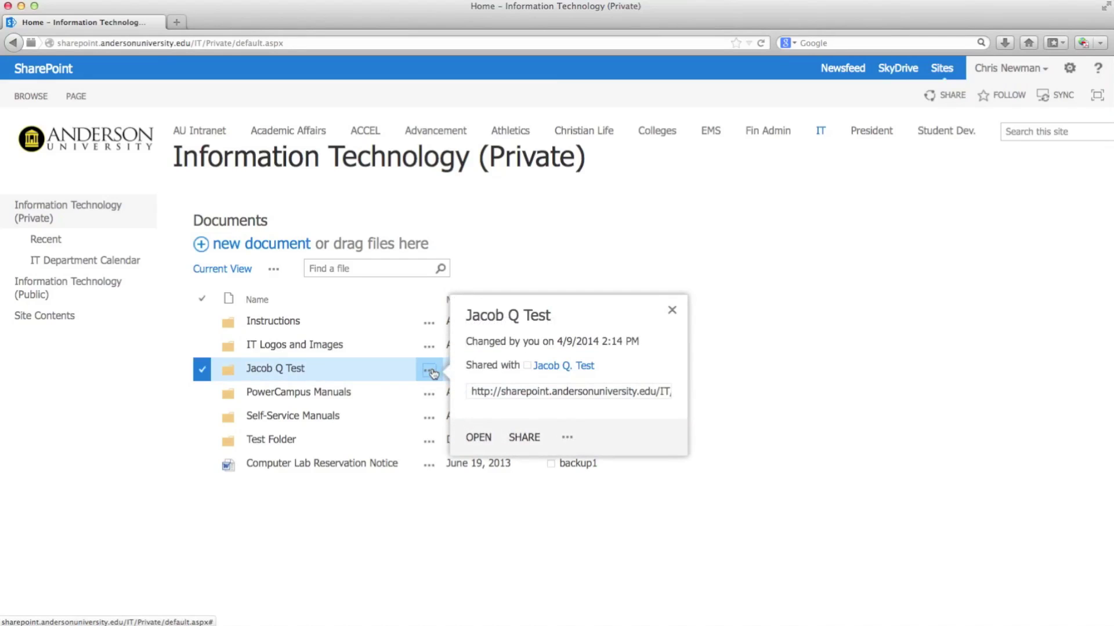
click(525, 438)
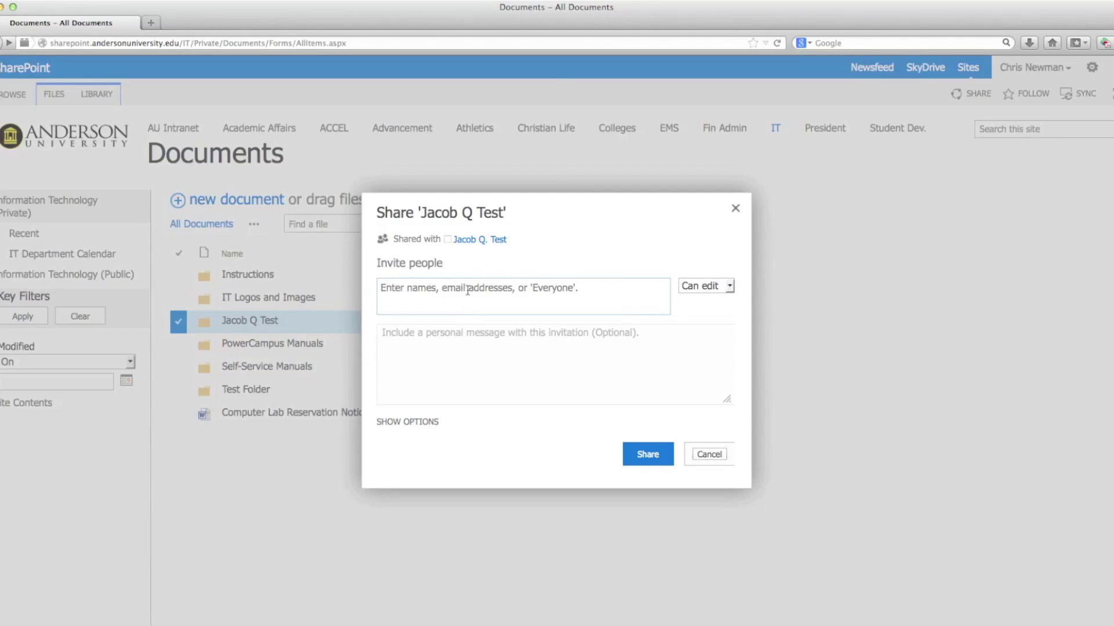
Step: Add a colleague from the suggestions as an invitee, keeping the Can edit permission
click(468, 290)
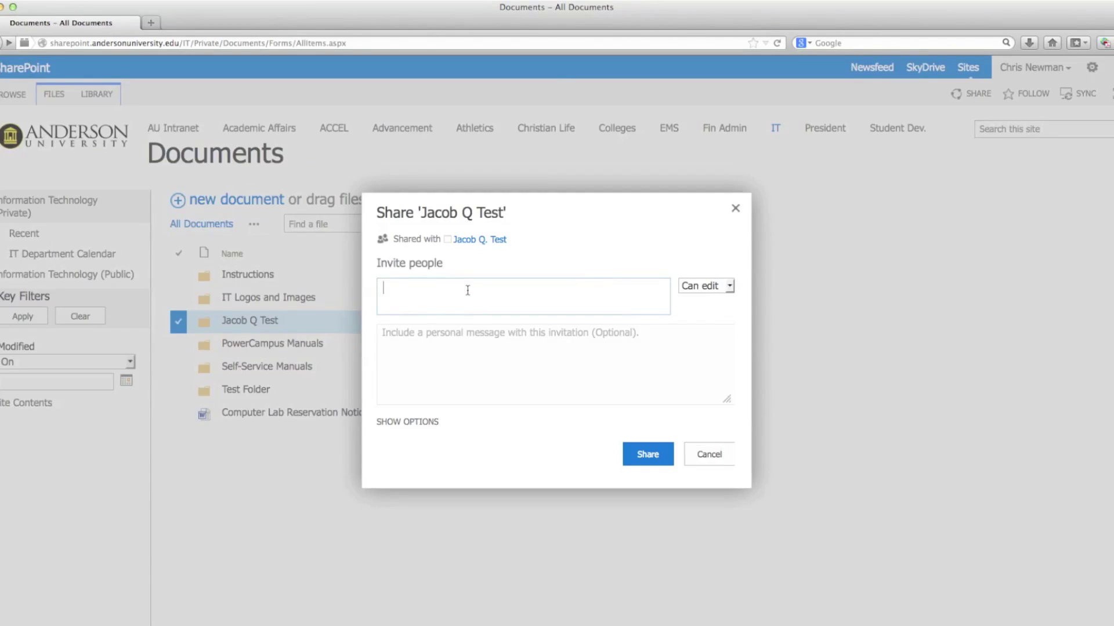
text(Chris)
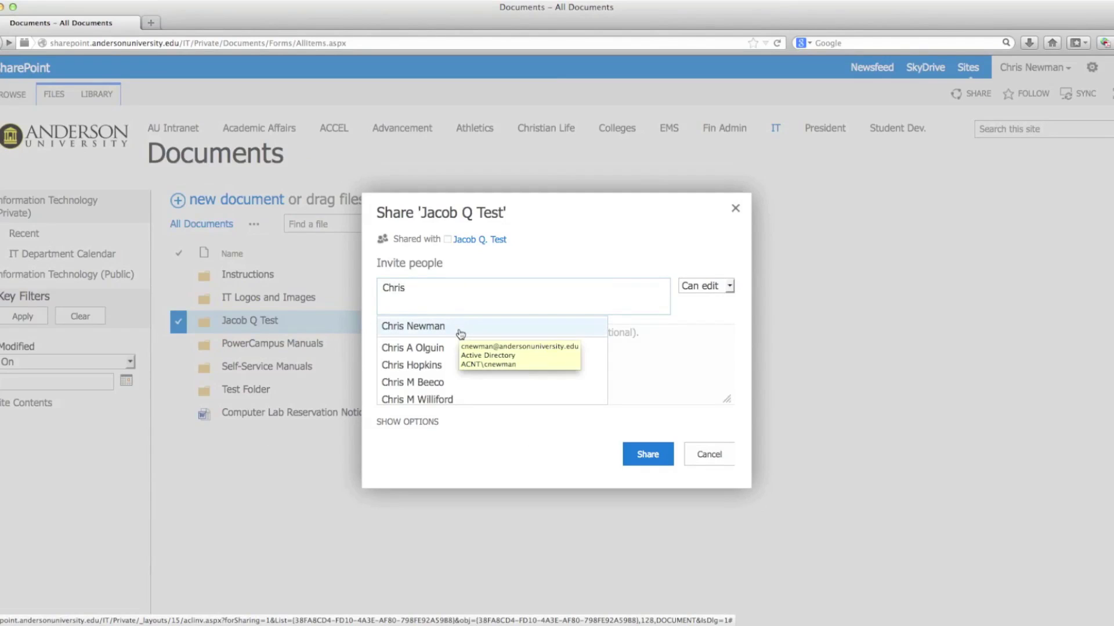
scroll(461, 334, down, 5)
scroll(452, 361, down, 6)
scroll(452, 361, down, 6)
scroll(451, 361, down, 2)
scroll(452, 361, up, 12)
scroll(452, 361, up, 5)
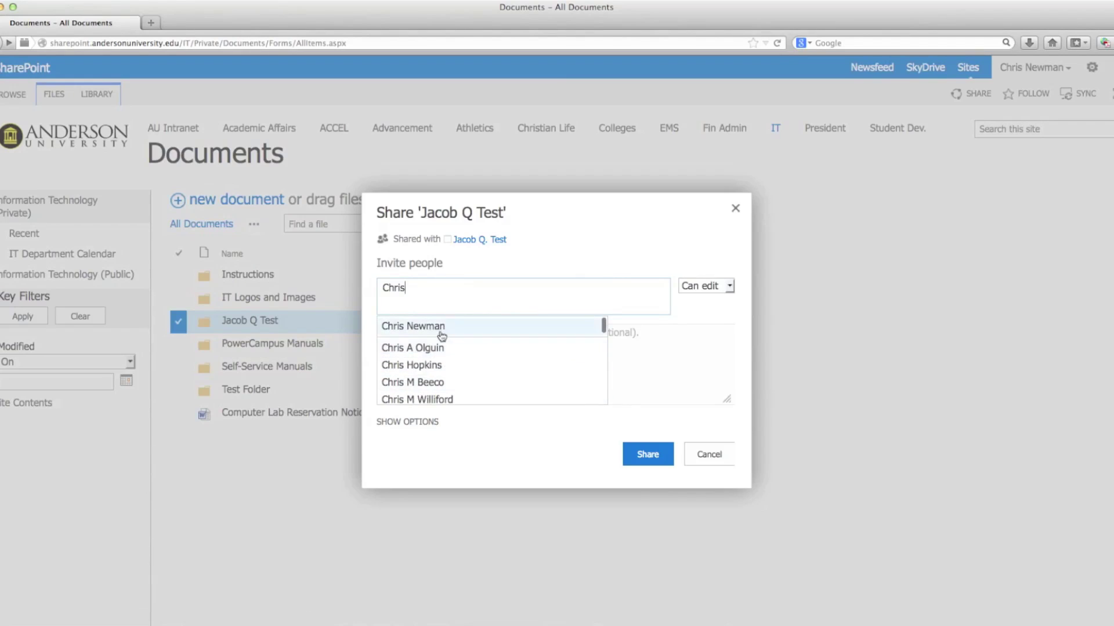
click(442, 335)
click(730, 286)
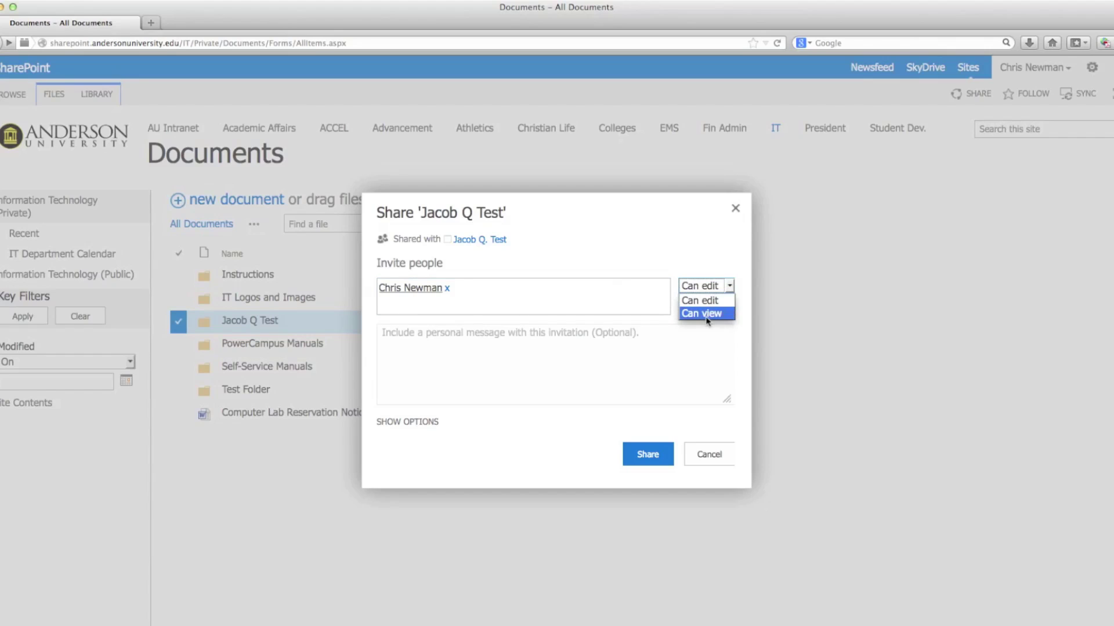
click(718, 299)
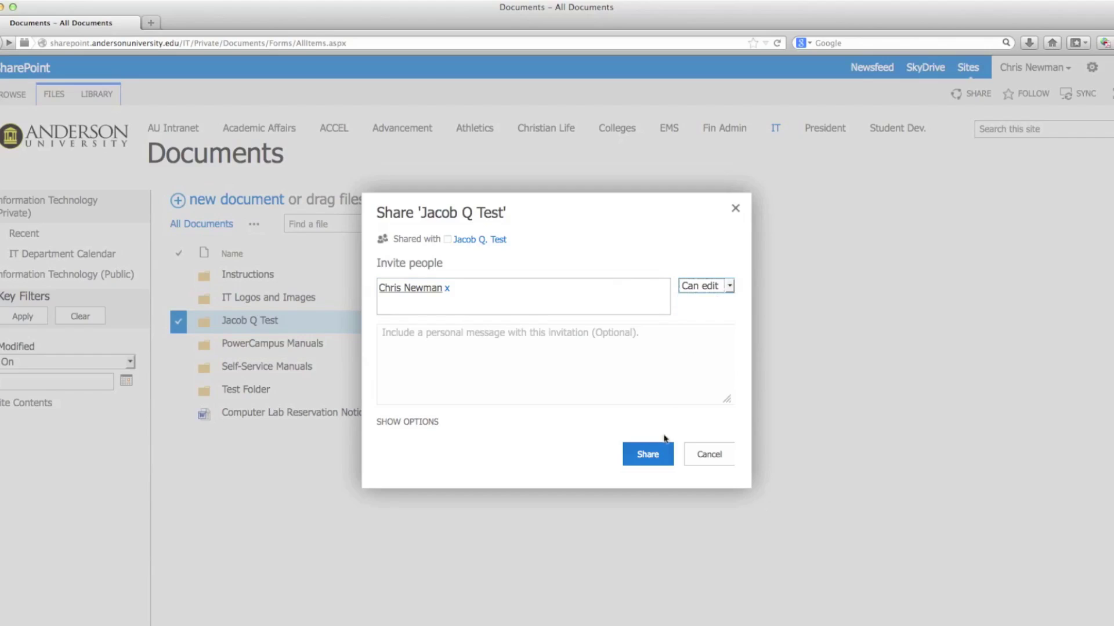